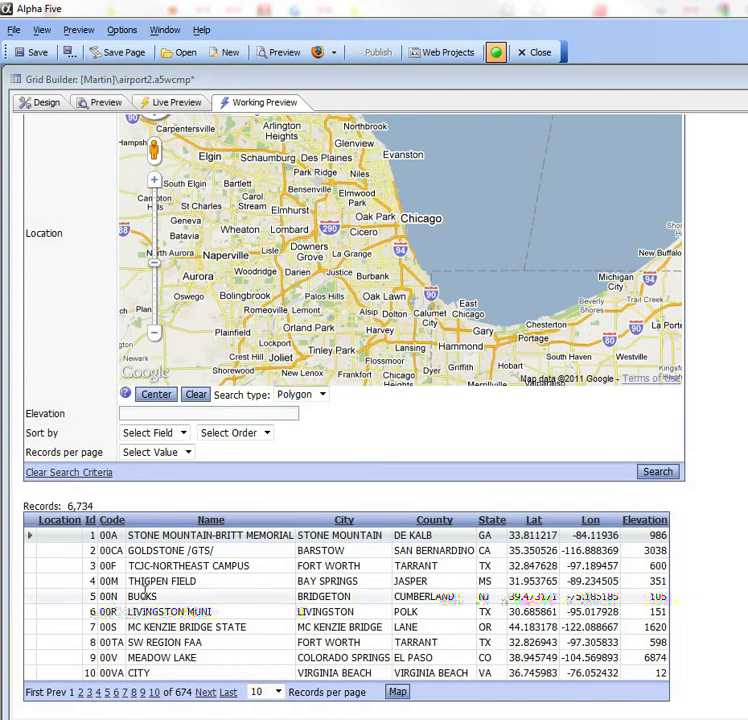
# Step: Return to the search fields' design and check the Location field's control type options, keeping Map
pyautogui.scroll(2, 192, 578)
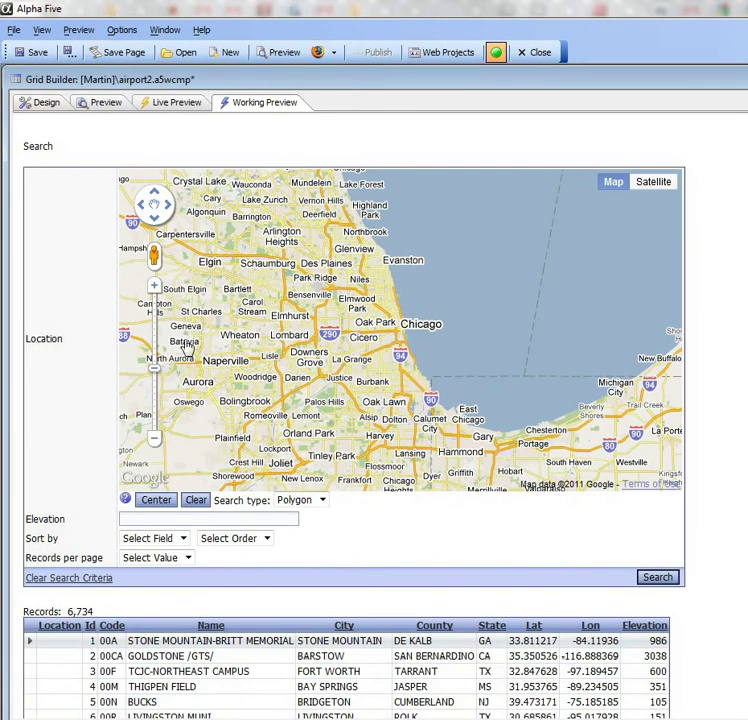
pyautogui.click(33, 104)
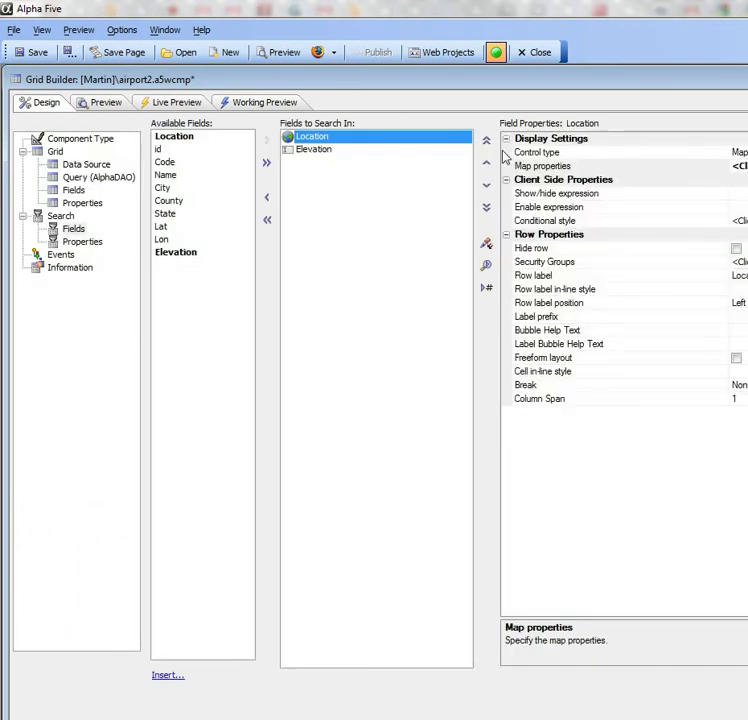
pyautogui.moveTo(703, 72); pyautogui.dragTo(588, 83)
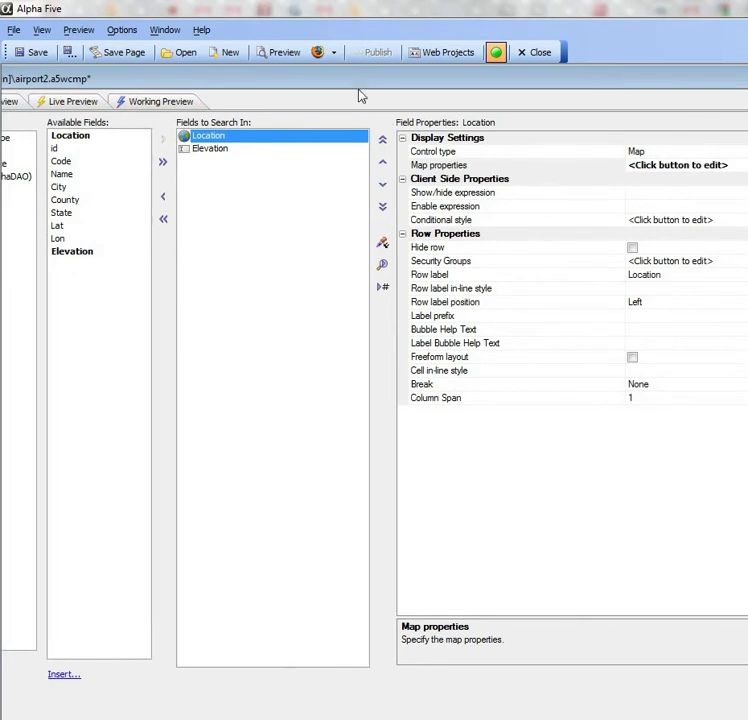
pyautogui.moveTo(366, 84); pyautogui.dragTo(462, 101)
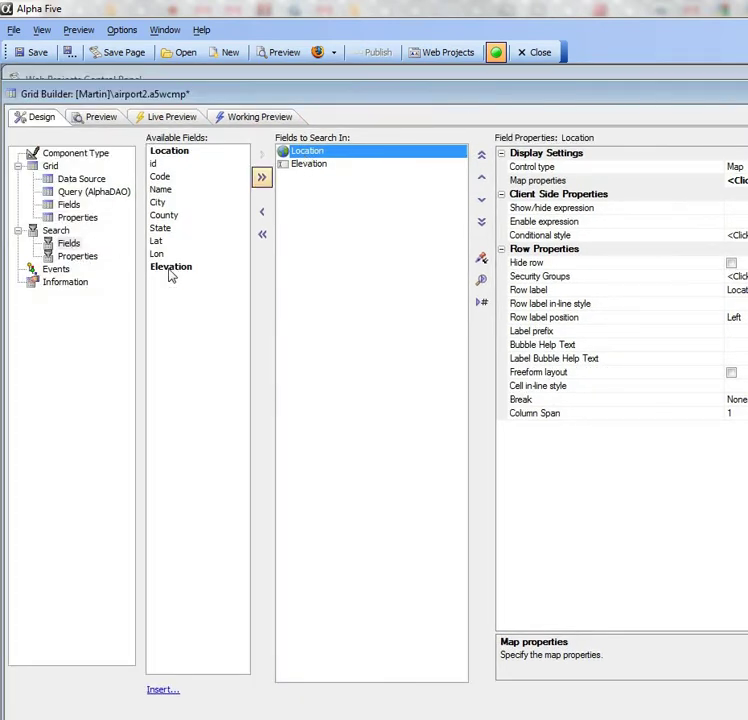
pyautogui.moveTo(488, 100); pyautogui.dragTo(447, 96)
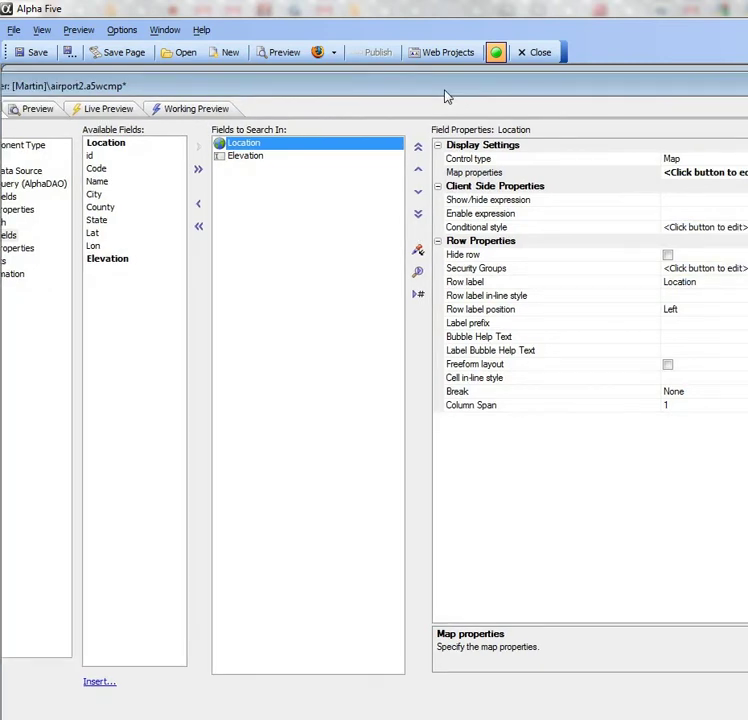
pyautogui.moveTo(519, 90); pyautogui.dragTo(481, 86)
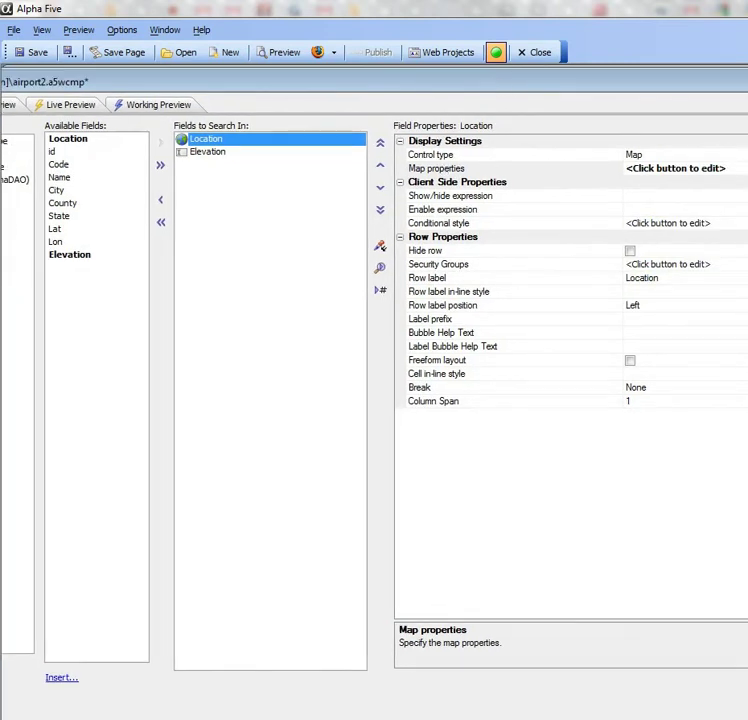
pyautogui.click(680, 155)
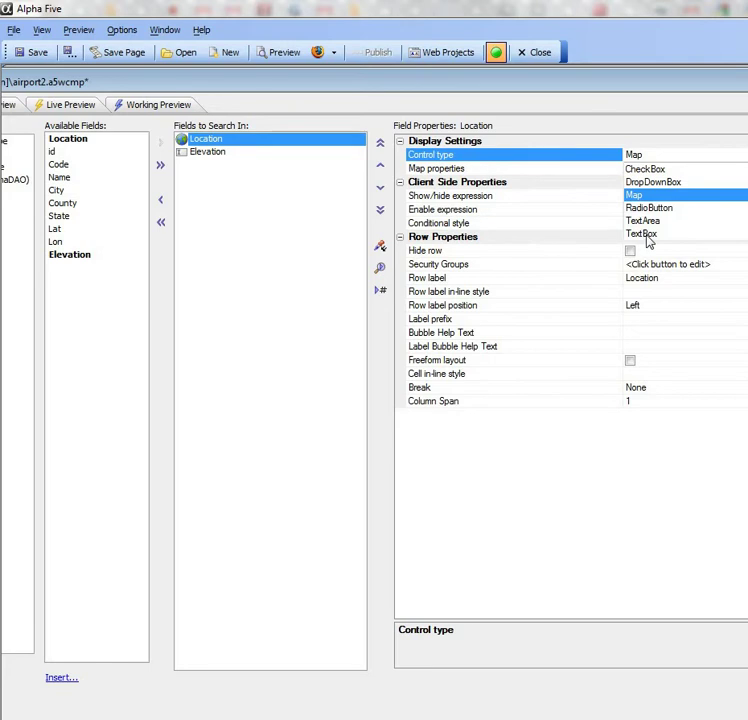
pyautogui.click(625, 197)
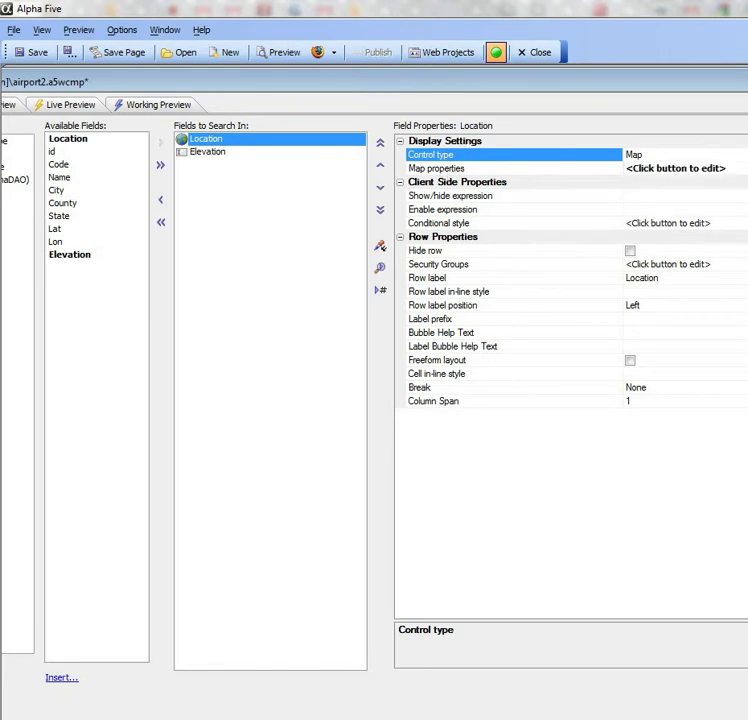
# Step: Examine the Location field's map properties, including the search type options, initial search type and map center address, and accept them as they are
pyautogui.click(436, 168)
pyautogui.click(675, 168)
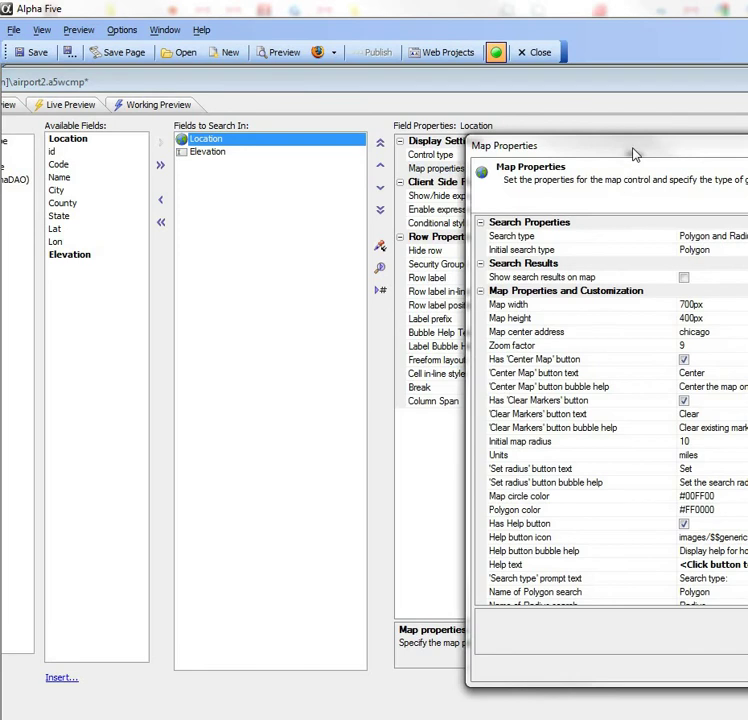
pyautogui.moveTo(458, 143); pyautogui.dragTo(306, 120)
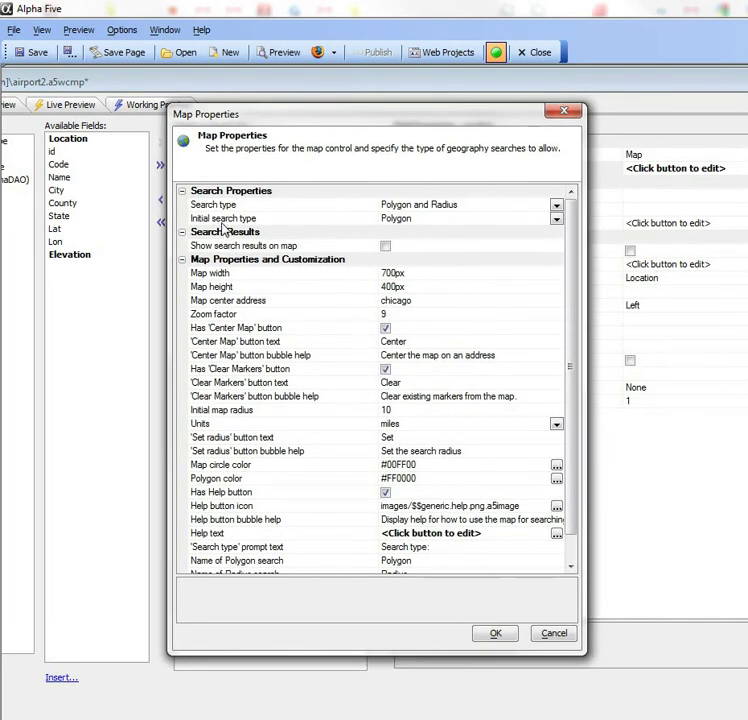
pyautogui.click(296, 206)
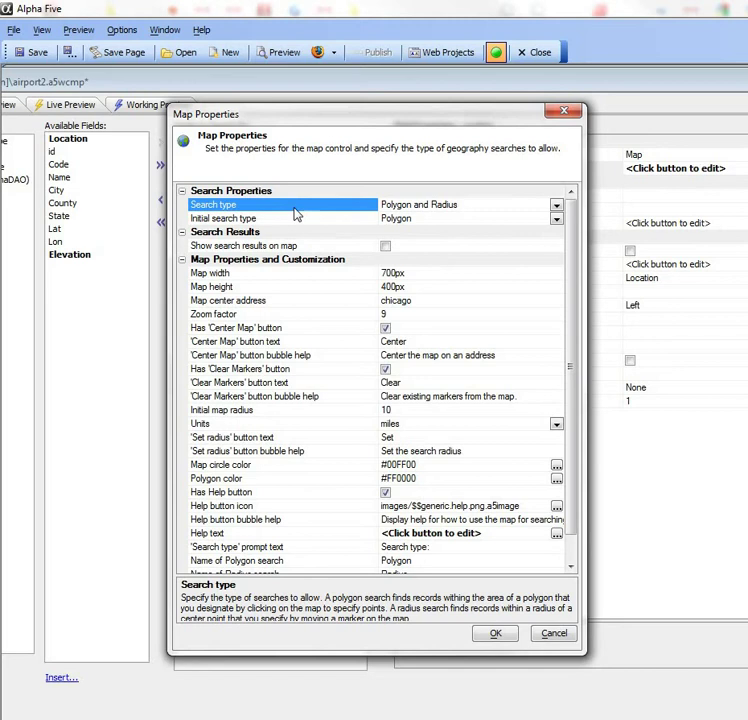
pyautogui.click(556, 208)
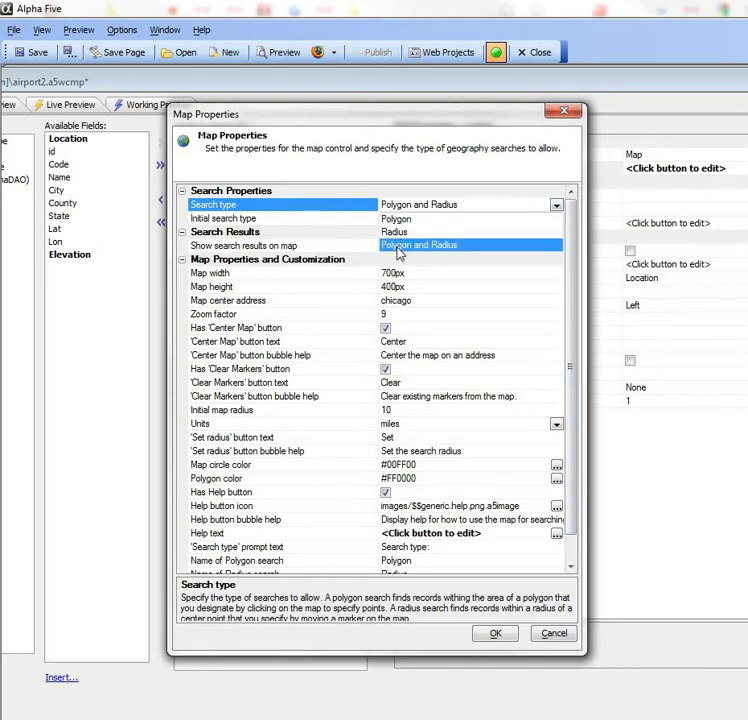
pyautogui.click(274, 222)
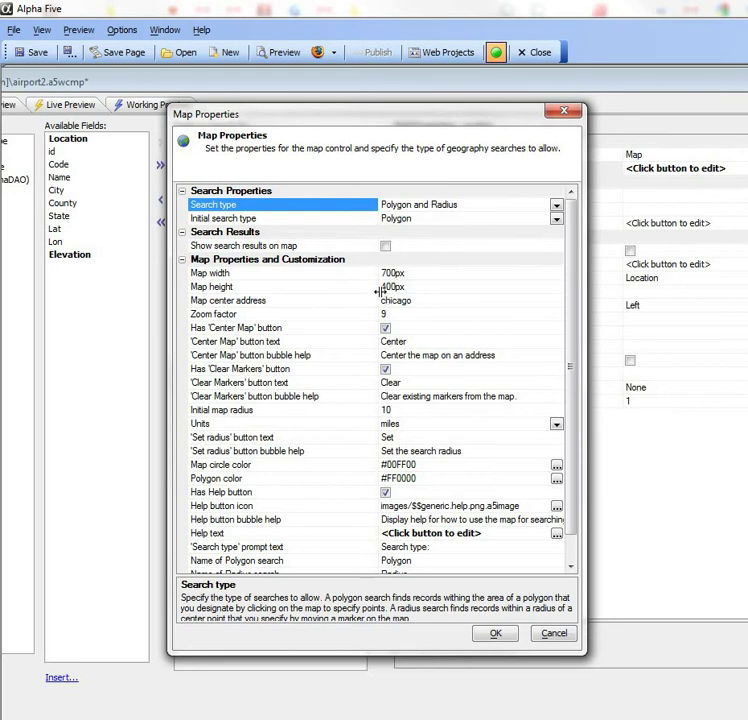
pyautogui.click(285, 301)
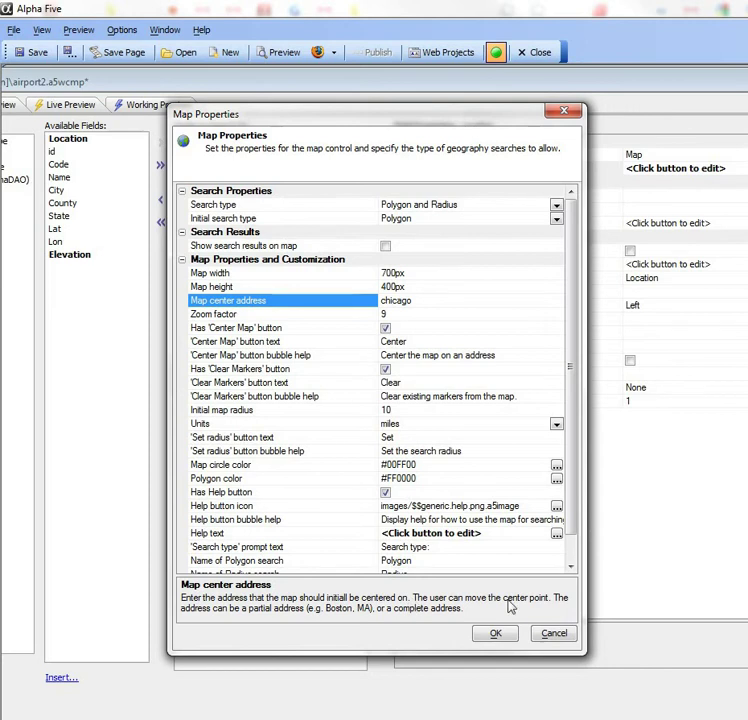
pyautogui.moveTo(440, 575); pyautogui.dragTo(439, 543)
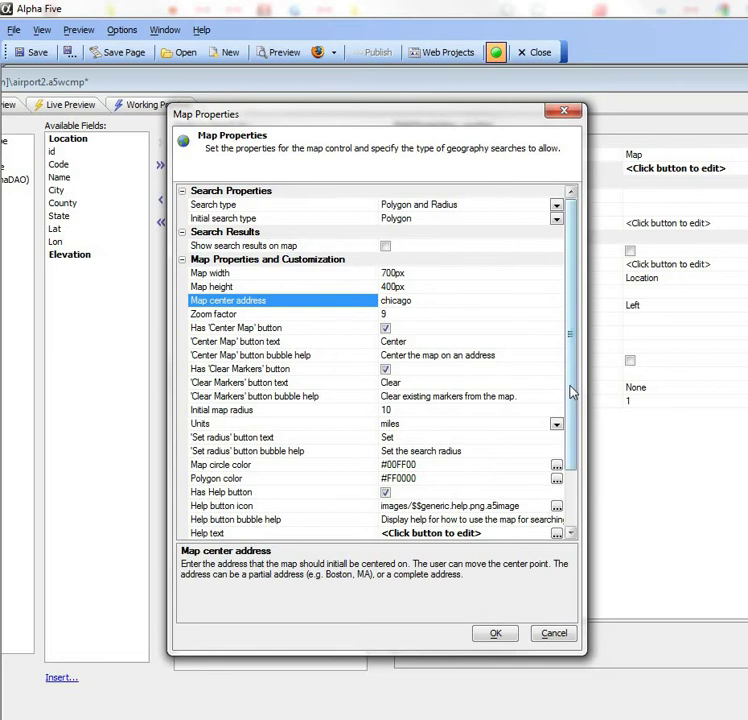
pyautogui.scroll(-1, 572, 418)
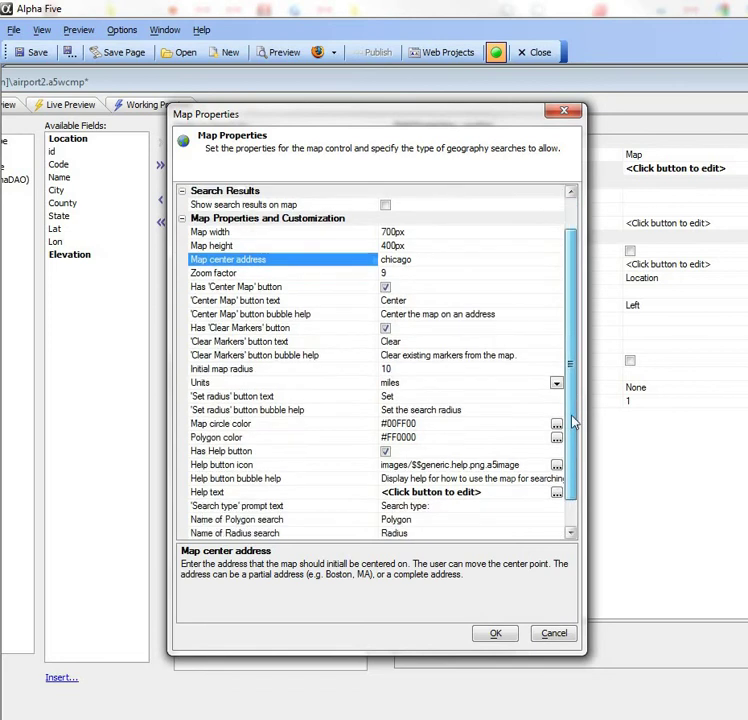
pyautogui.click(490, 637)
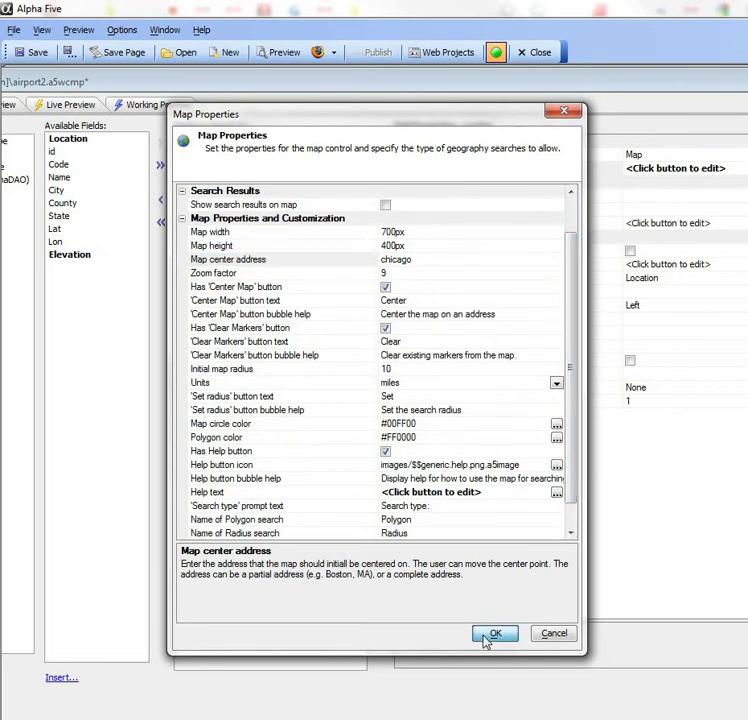
# Step: In the working preview, outline a five-point search polygon from Elmwood Park through South Elgin, Aurora and the Lockport area to Oak Lawn
pyautogui.moveTo(167, 81); pyautogui.dragTo(302, 97)
pyautogui.click(287, 115)
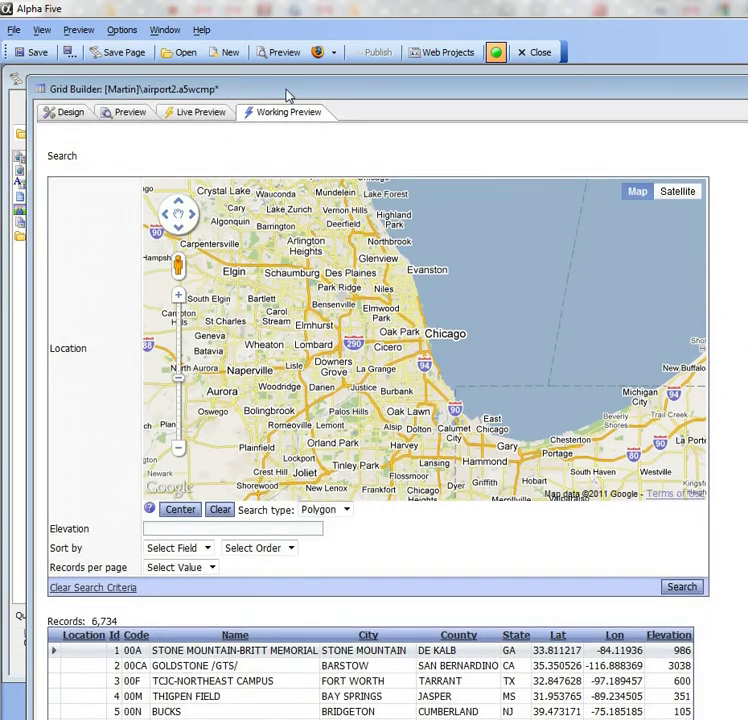
pyautogui.moveTo(288, 95); pyautogui.dragTo(263, 73)
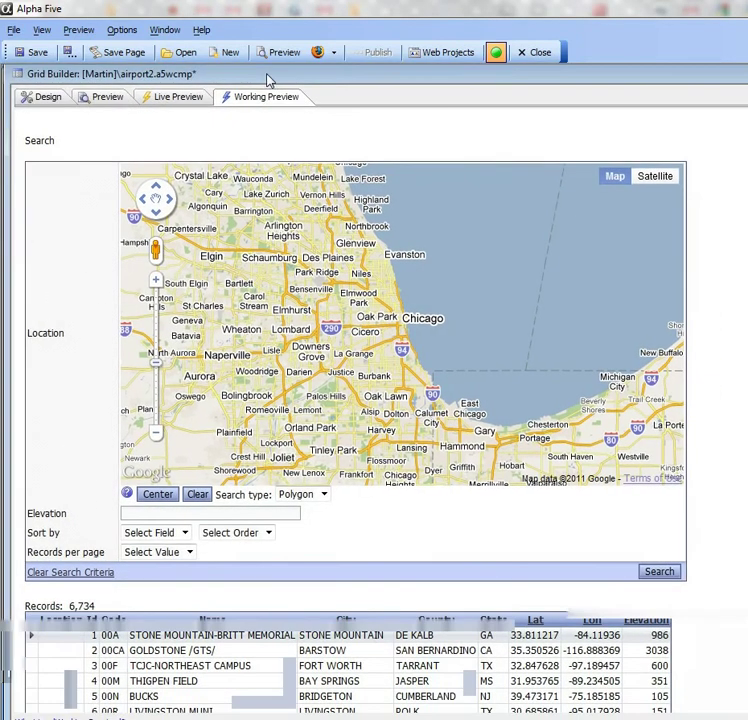
pyautogui.scroll(-1, 340, 420)
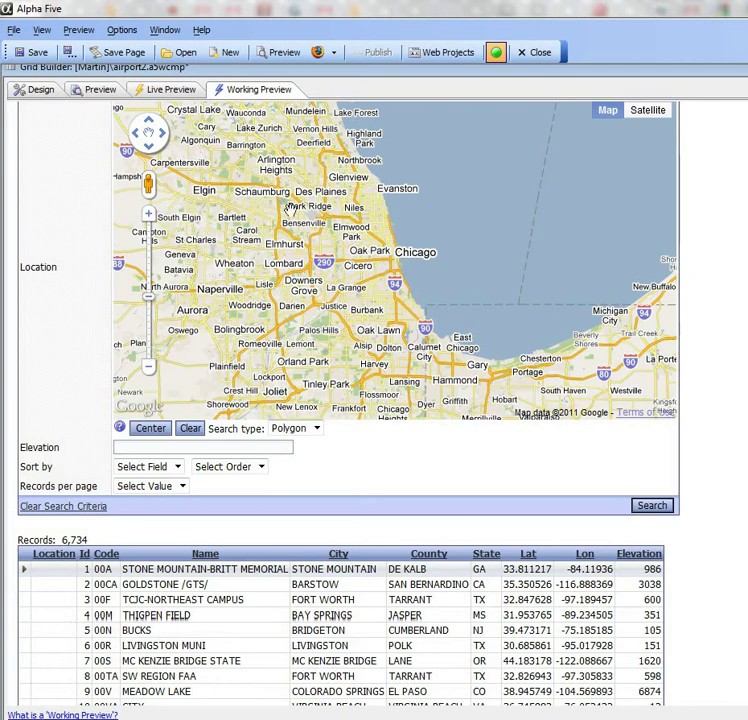
pyautogui.click(368, 218)
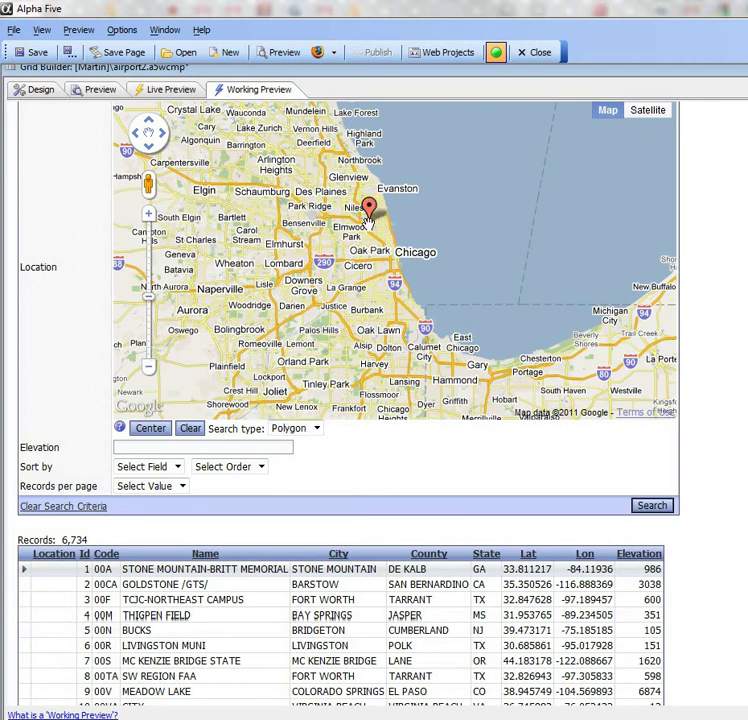
pyautogui.click(196, 206)
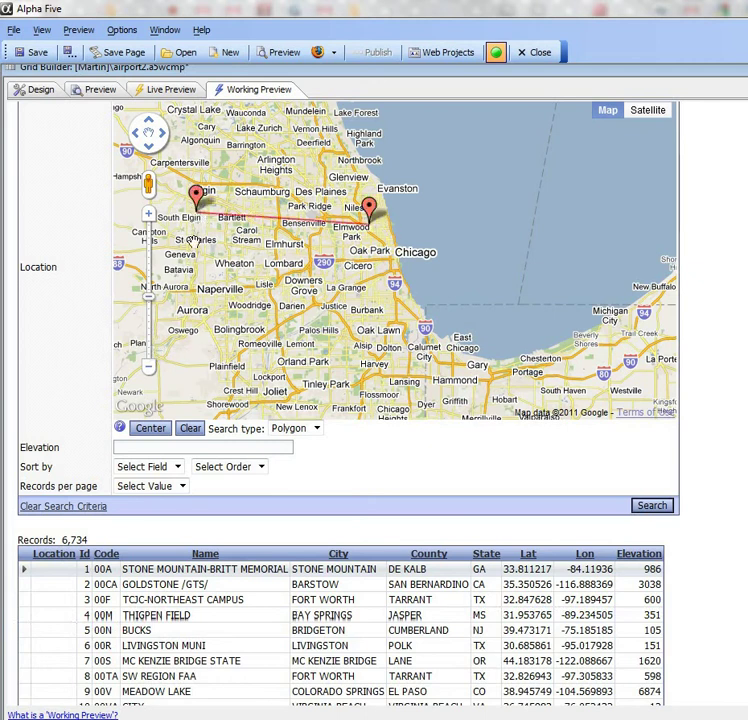
pyautogui.click(170, 315)
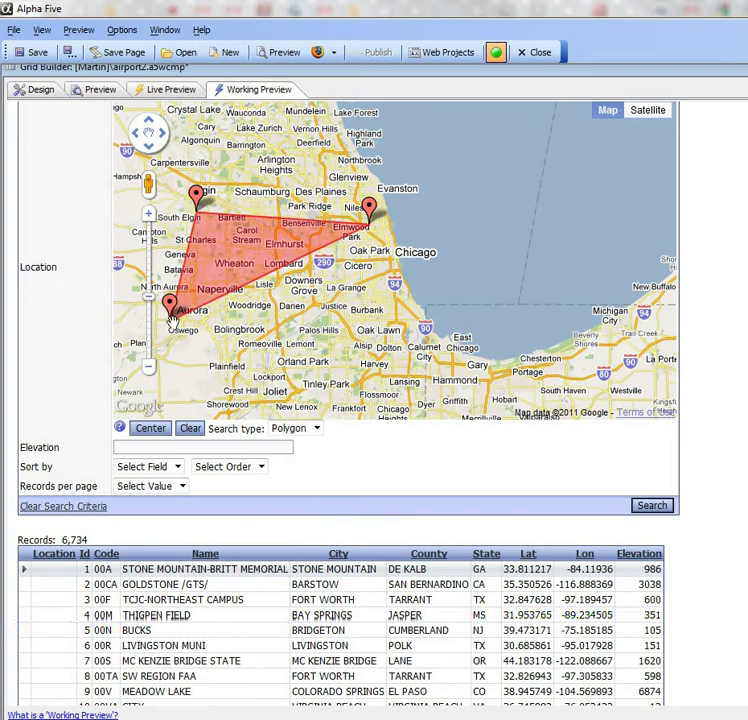
pyautogui.click(247, 367)
pyautogui.click(392, 340)
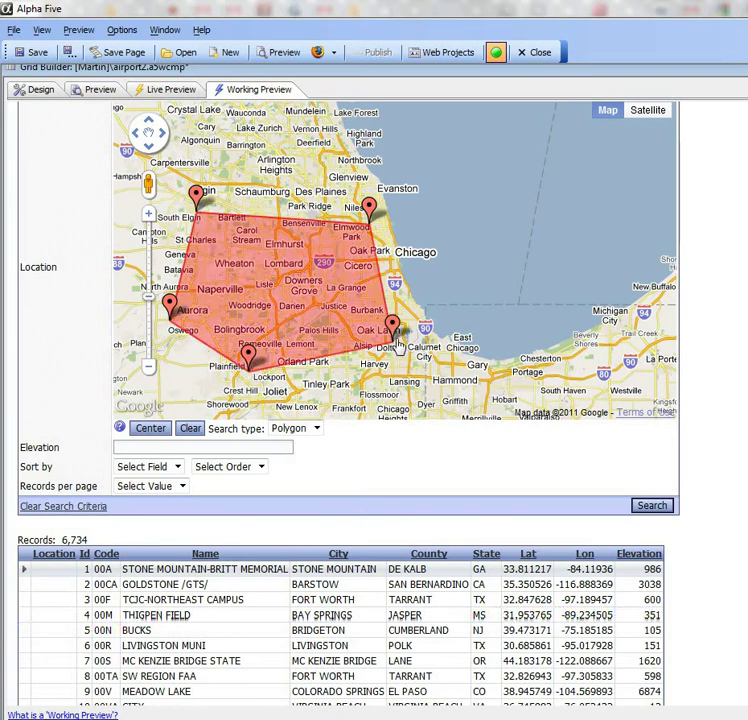
# Step: Extend the search polygon with a sixth point in the lake near Chicago and move its southernmost point to Wilmington
pyautogui.click(425, 292)
pyautogui.moveTo(425, 265); pyautogui.dragTo(431, 268)
pyautogui.moveTo(246, 356)
pyautogui.mouseDown()
pyautogui.moveTo(236, 352)
pyautogui.moveTo(237, 372)
pyautogui.mouseUp()
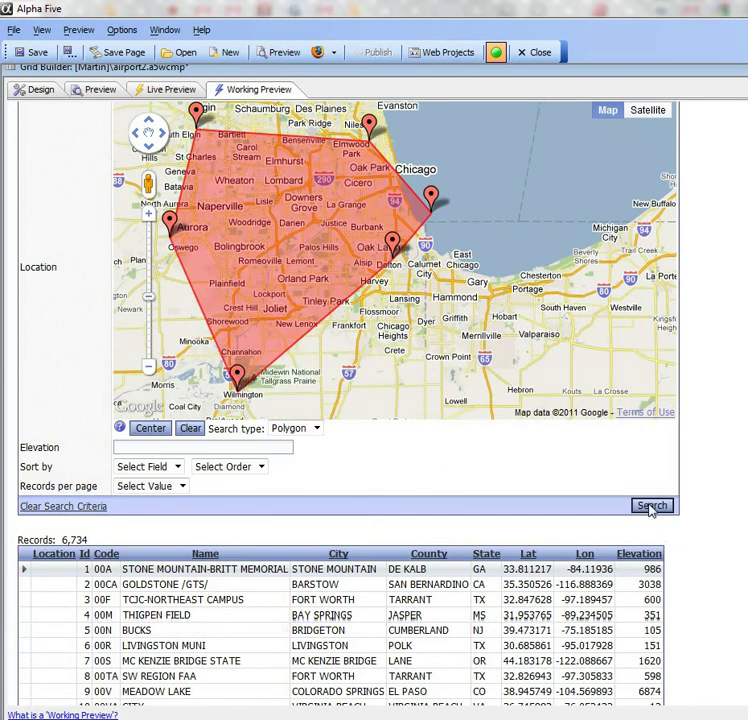
# Step: Search for airports inside the polygon and examine the generated SQL query and the matching records
pyautogui.click(651, 507)
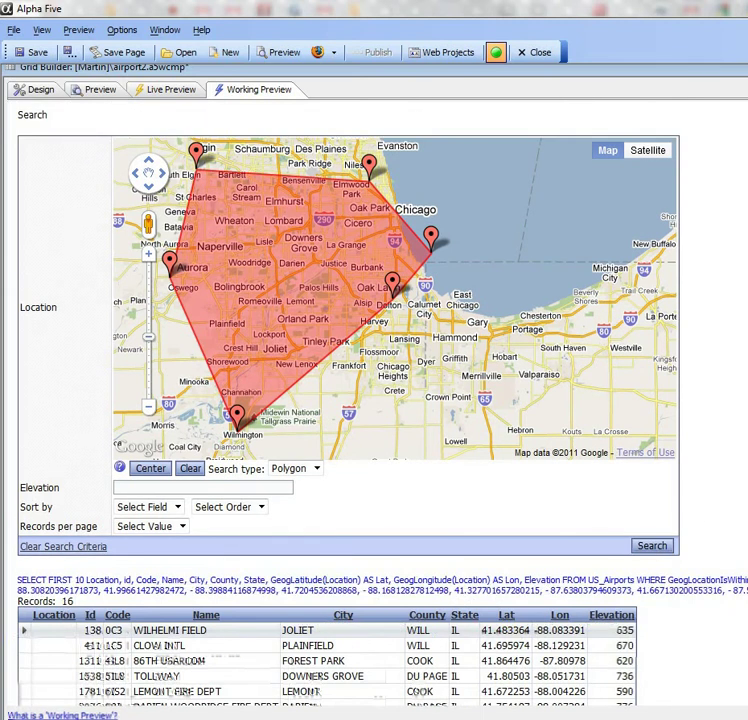
pyautogui.moveTo(747, 331); pyautogui.dragTo(731, 331)
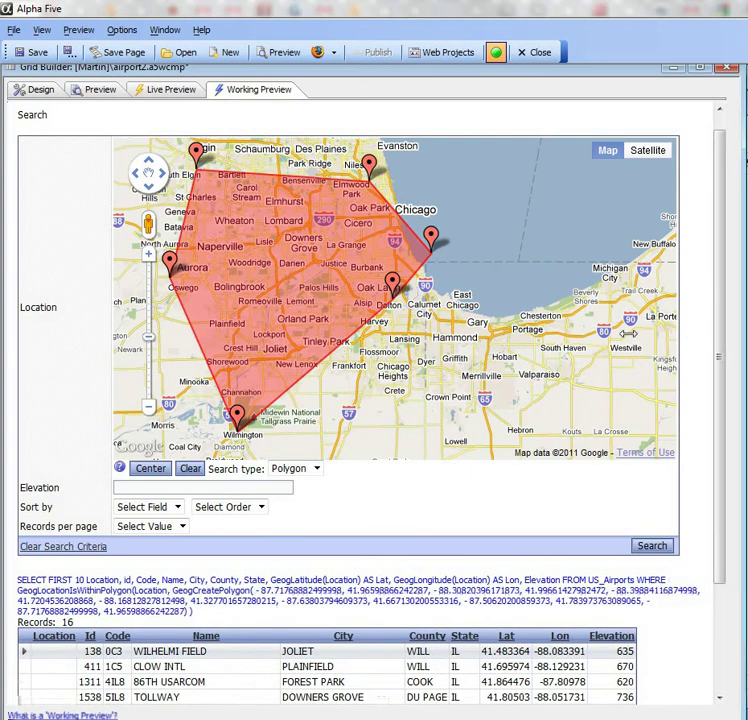
pyautogui.moveTo(726, 350); pyautogui.dragTo(726, 431)
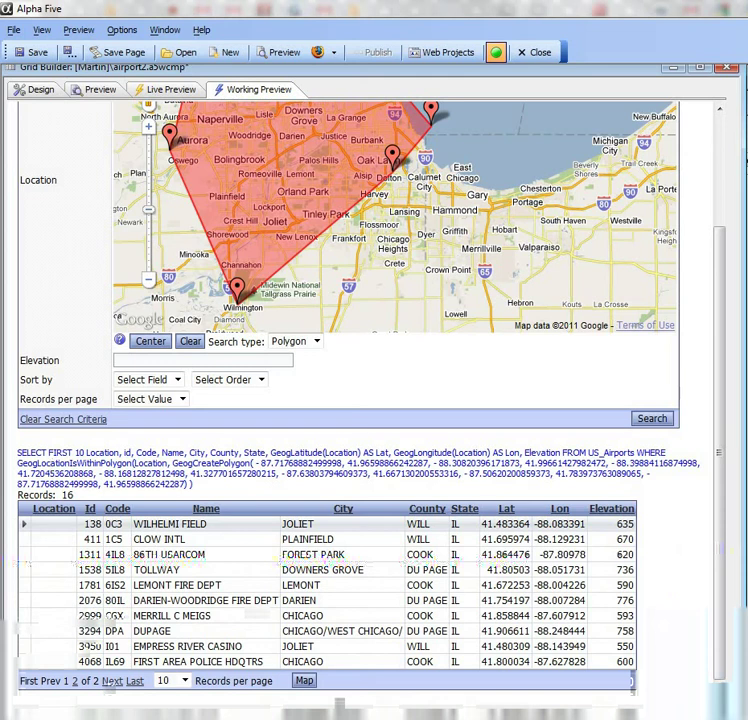
pyautogui.moveTo(723, 488); pyautogui.dragTo(710, 417)
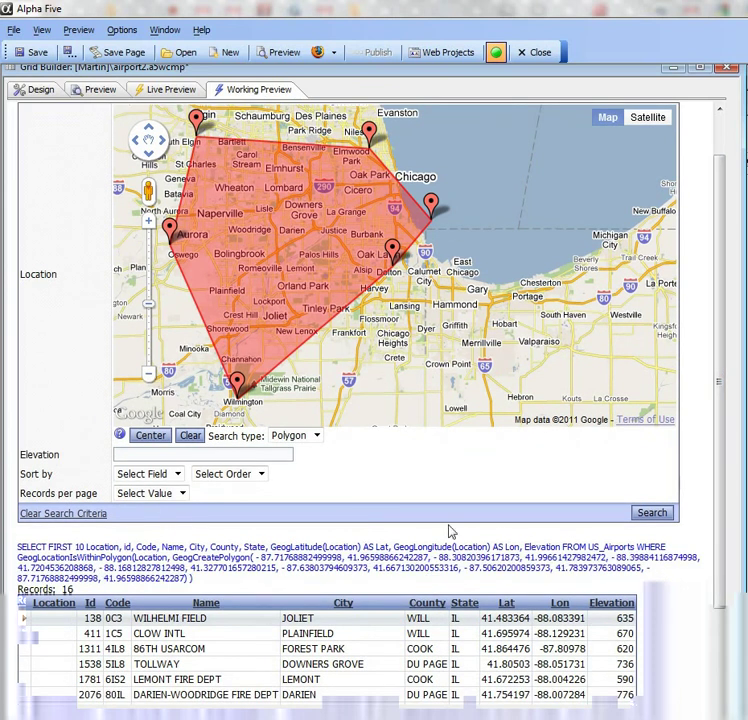
# Step: Clear the search criteria and change the map's search type to Radius
pyautogui.click(74, 513)
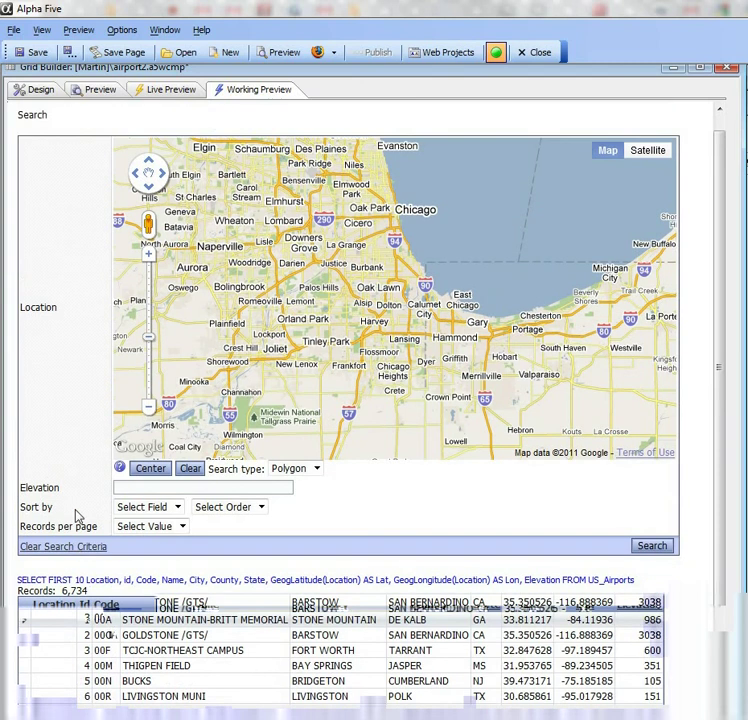
pyautogui.click(317, 470)
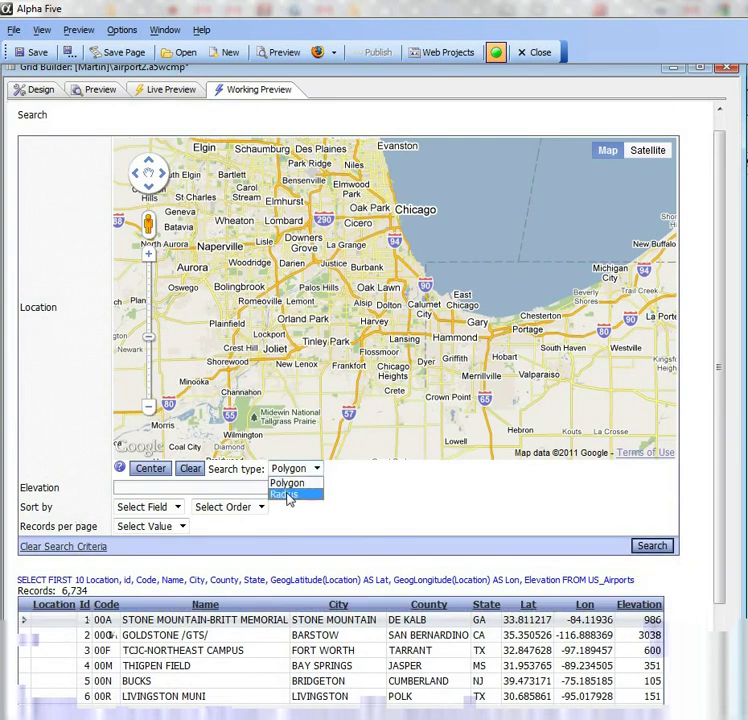
pyautogui.click(285, 494)
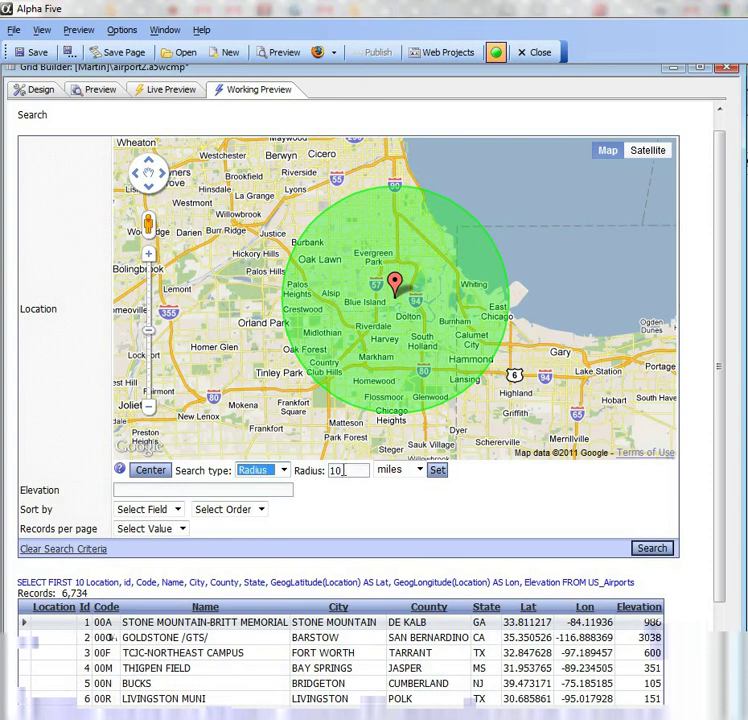
# Step: Set the search radius to 5 miles and search for airports within it
pyautogui.press('Tab')
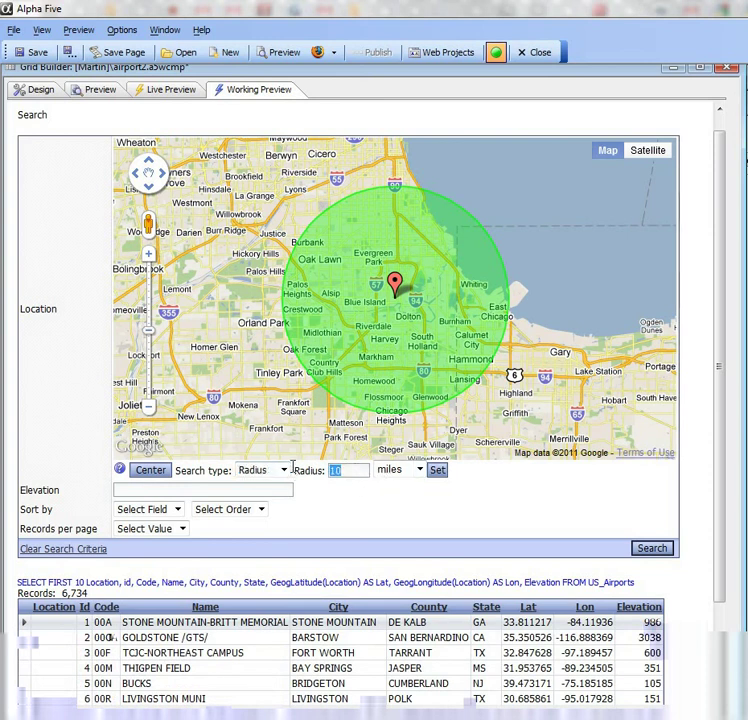
pyautogui.write('5')
pyautogui.click(437, 471)
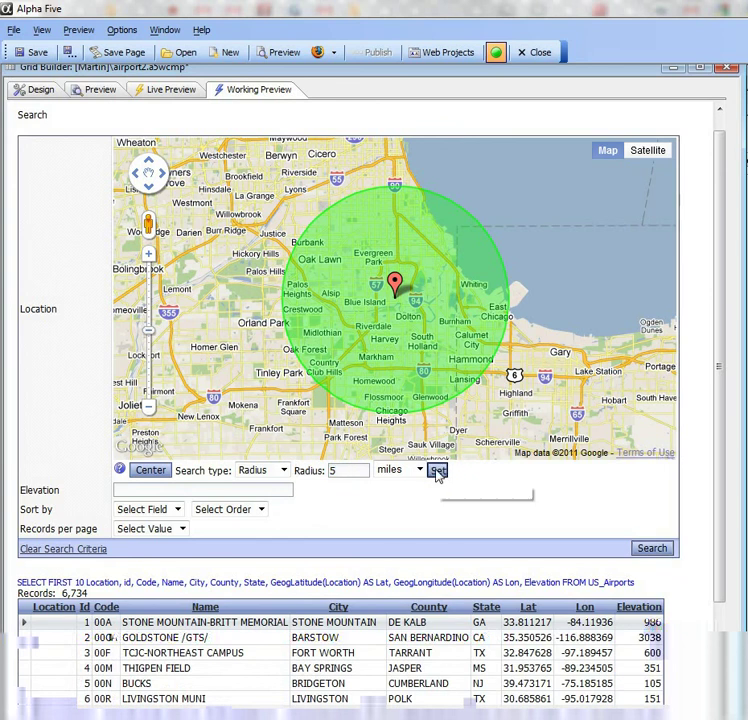
pyautogui.click(652, 548)
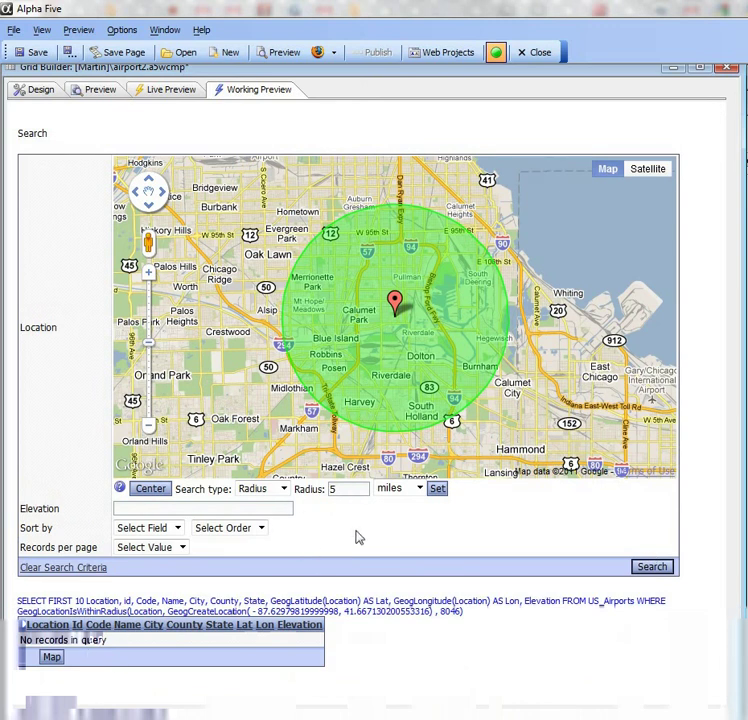
# Step: Set the search radius to 10 miles and rerun the airport search
pyautogui.doubleClick(349, 489)
pyautogui.click(437, 489)
pyautogui.click(650, 567)
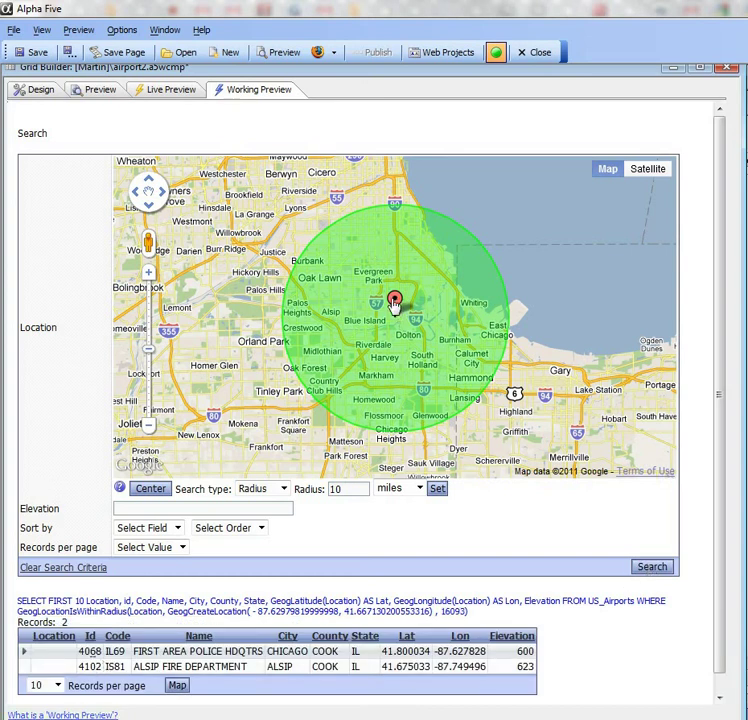
# Step: Move the center marker of the search circle northwest to near Willowbrook, rerun the search and review the resulting records
pyautogui.moveTo(394, 305)
pyautogui.mouseDown()
pyautogui.moveTo(301, 261)
pyautogui.moveTo(230, 202)
pyautogui.mouseUp()
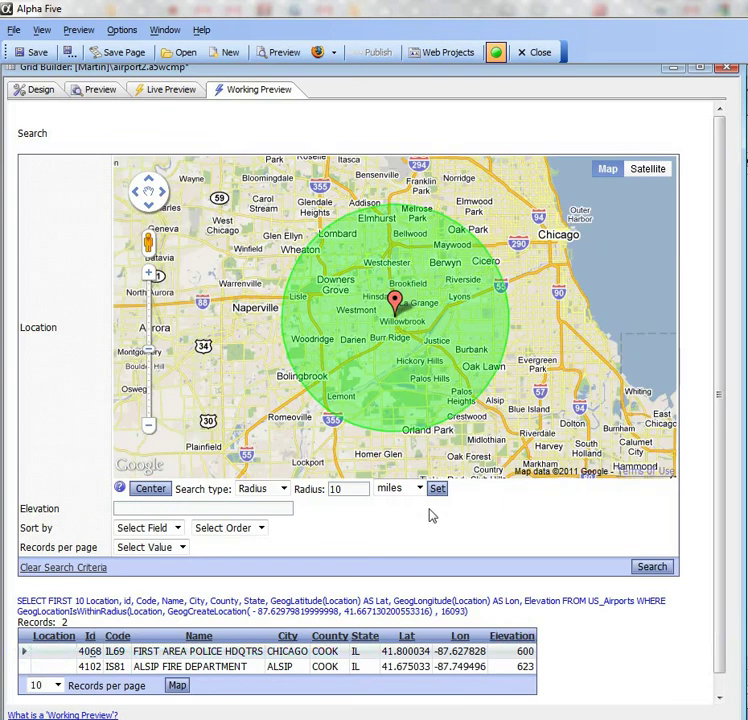
pyautogui.click(646, 569)
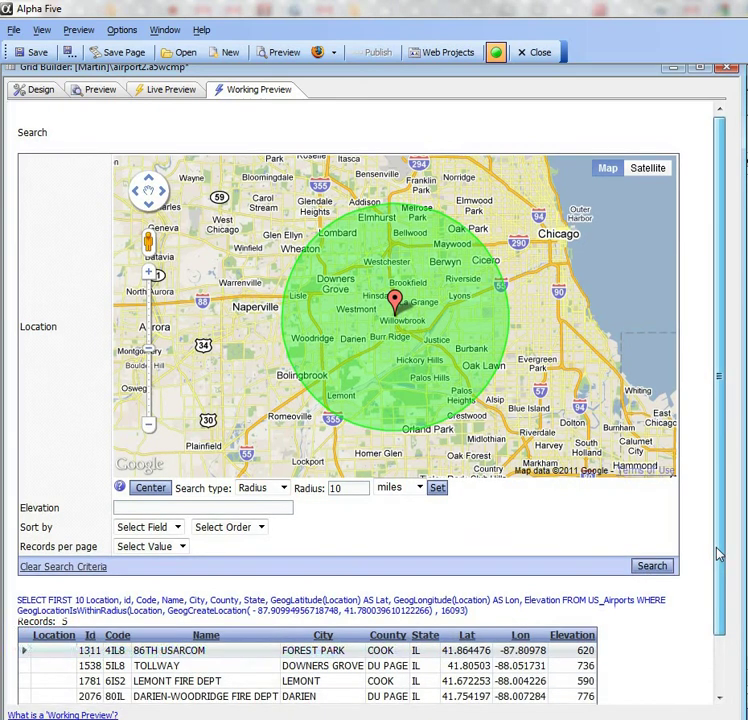
pyautogui.scroll(-2, 725, 600)
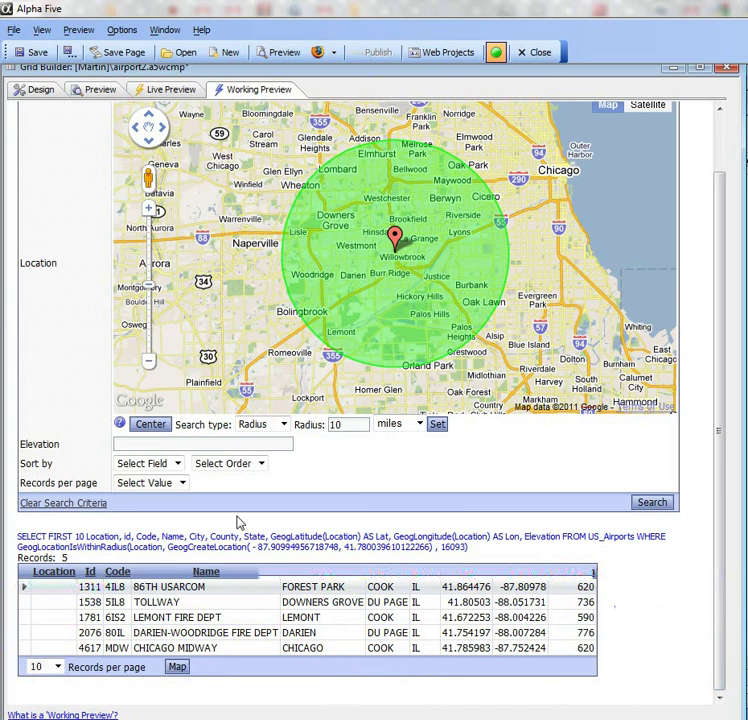
# Step: Open the address entry for centering the map
pyautogui.click(150, 425)
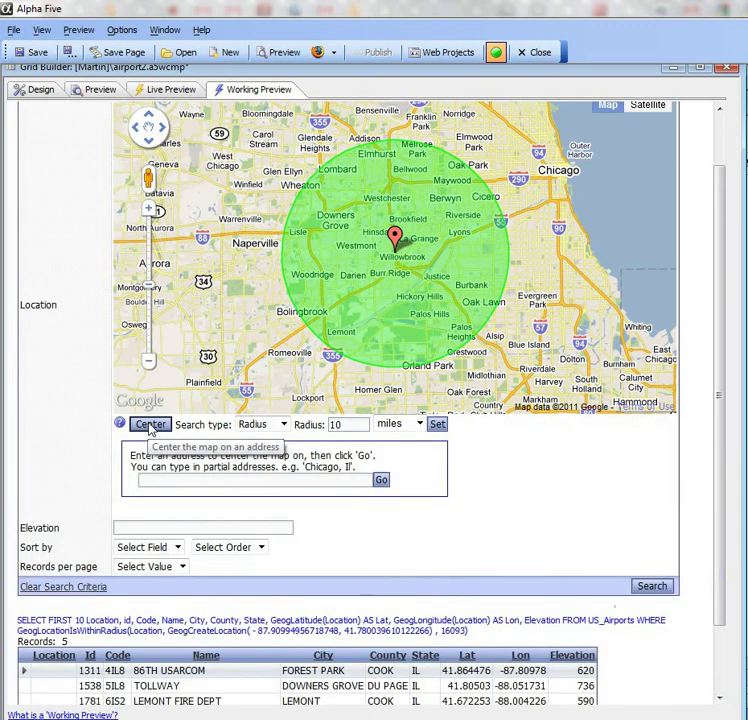